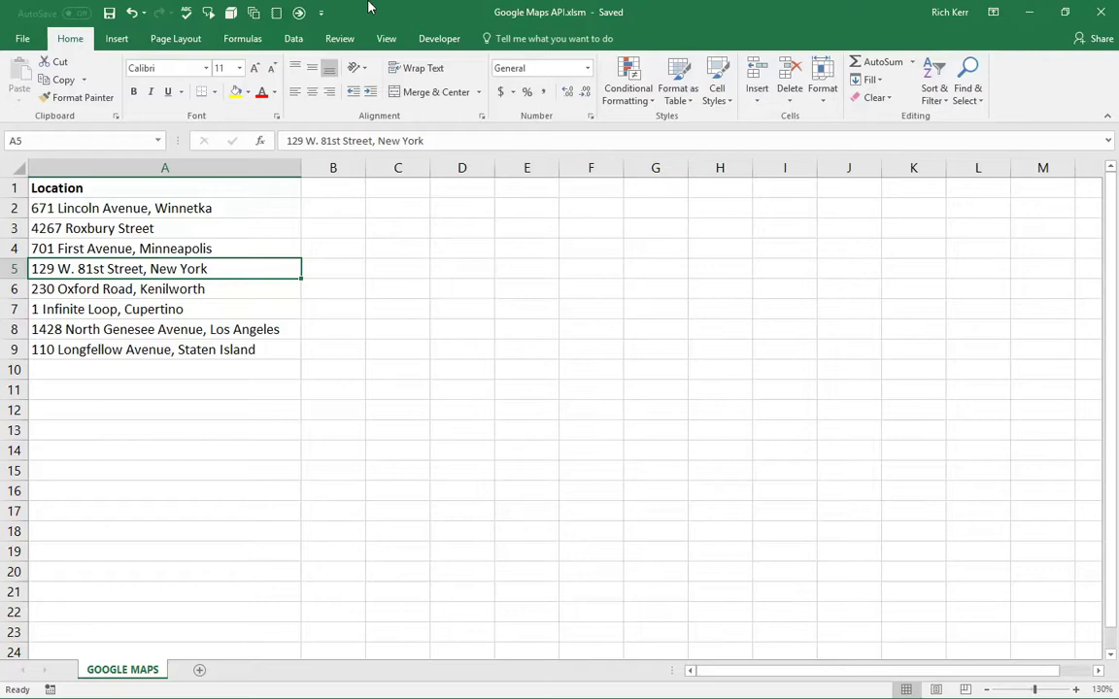
click(233, 212)
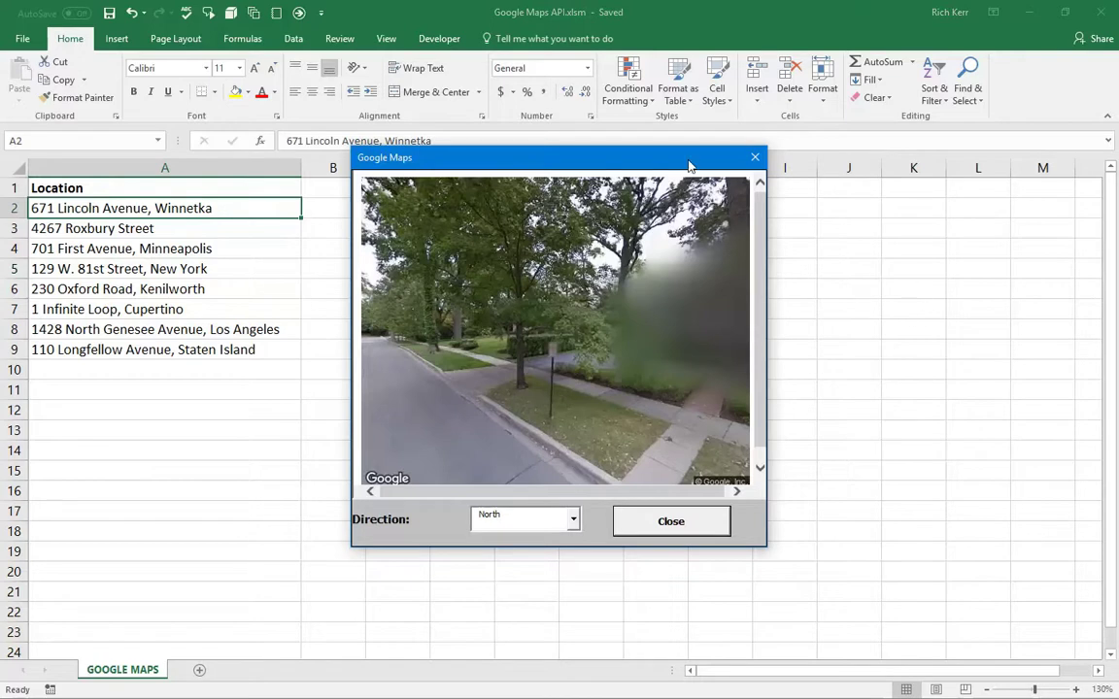
drag(577, 171, 598, 229)
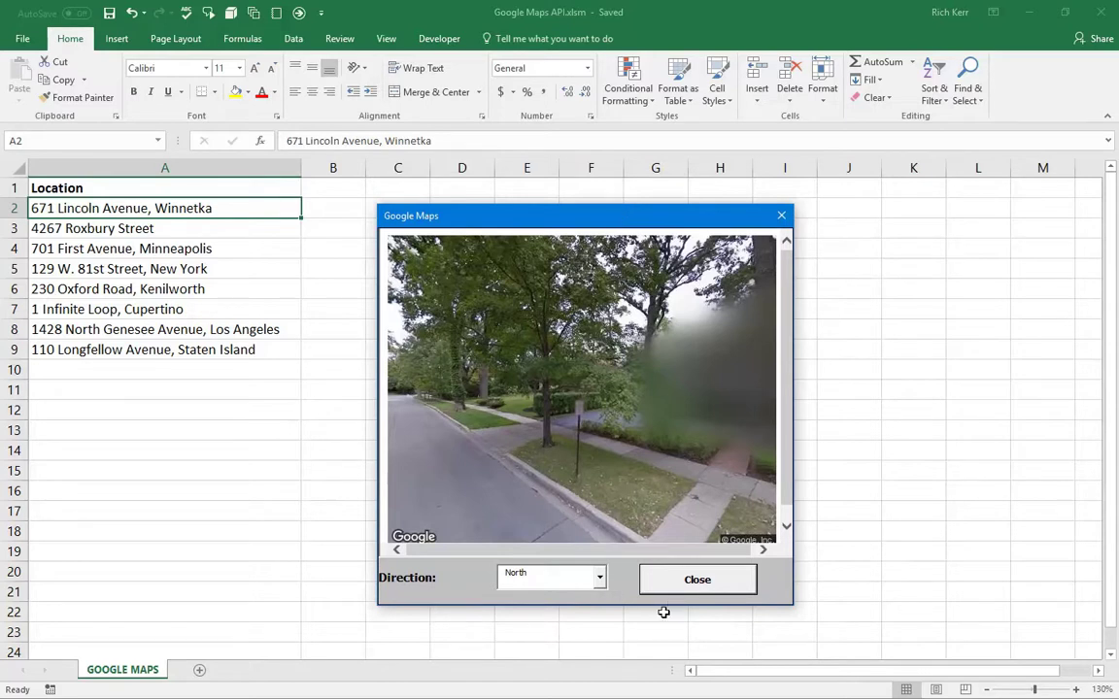
click(600, 577)
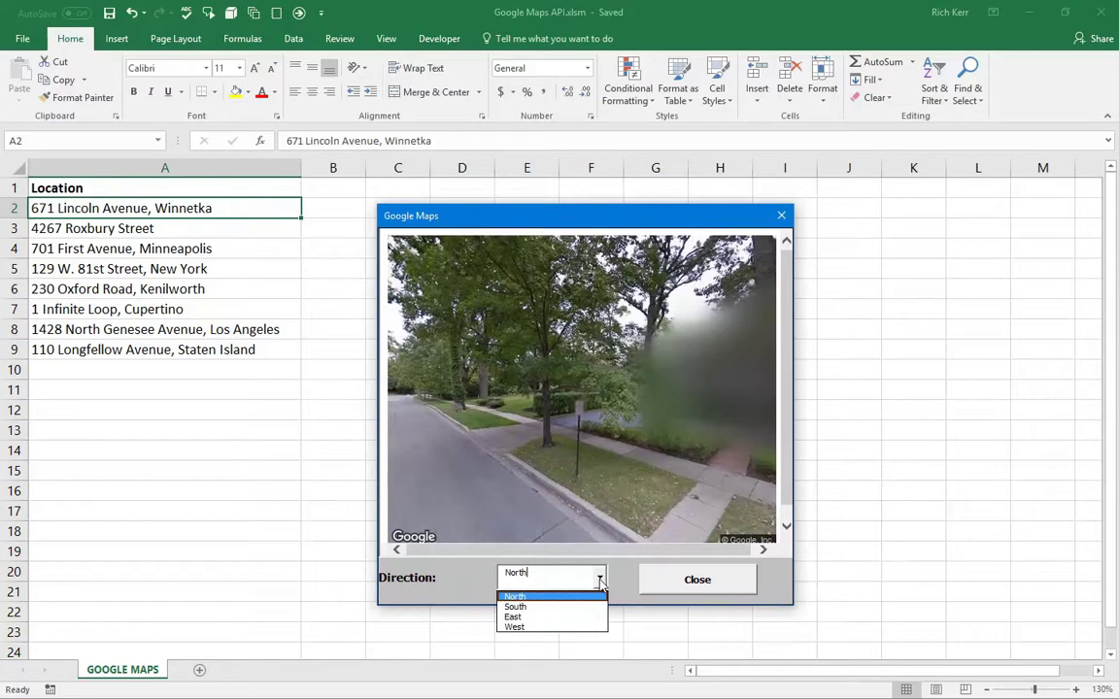
click(576, 614)
- Switch the view to West, then South, then back to East, and shift the pop-up right
click(599, 577)
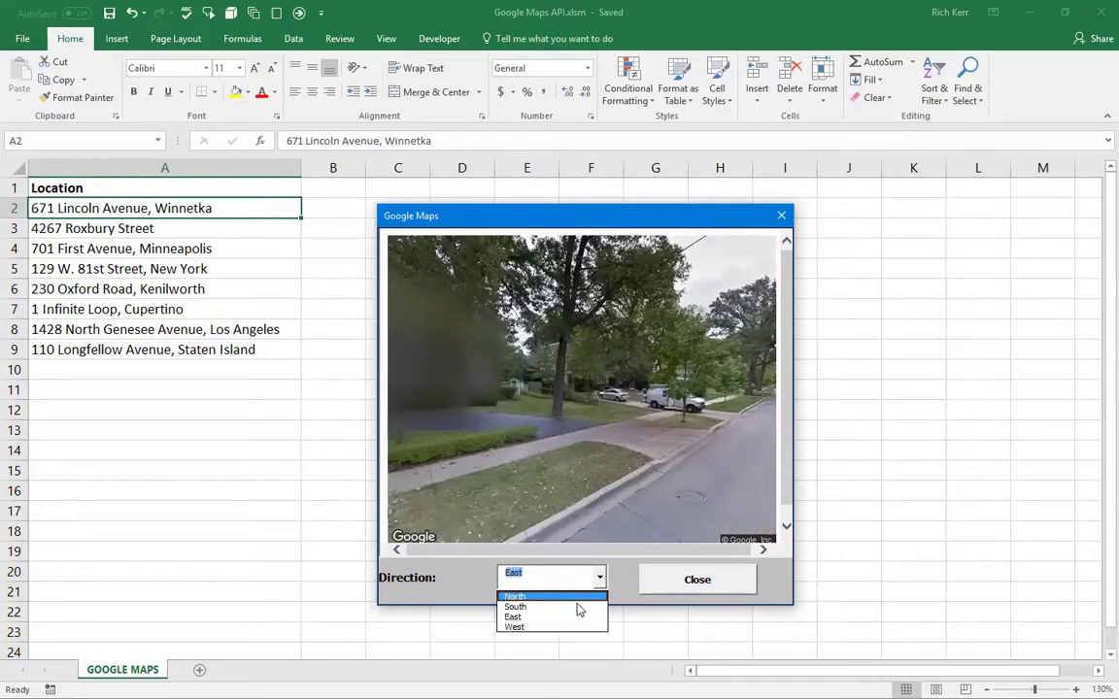
click(578, 626)
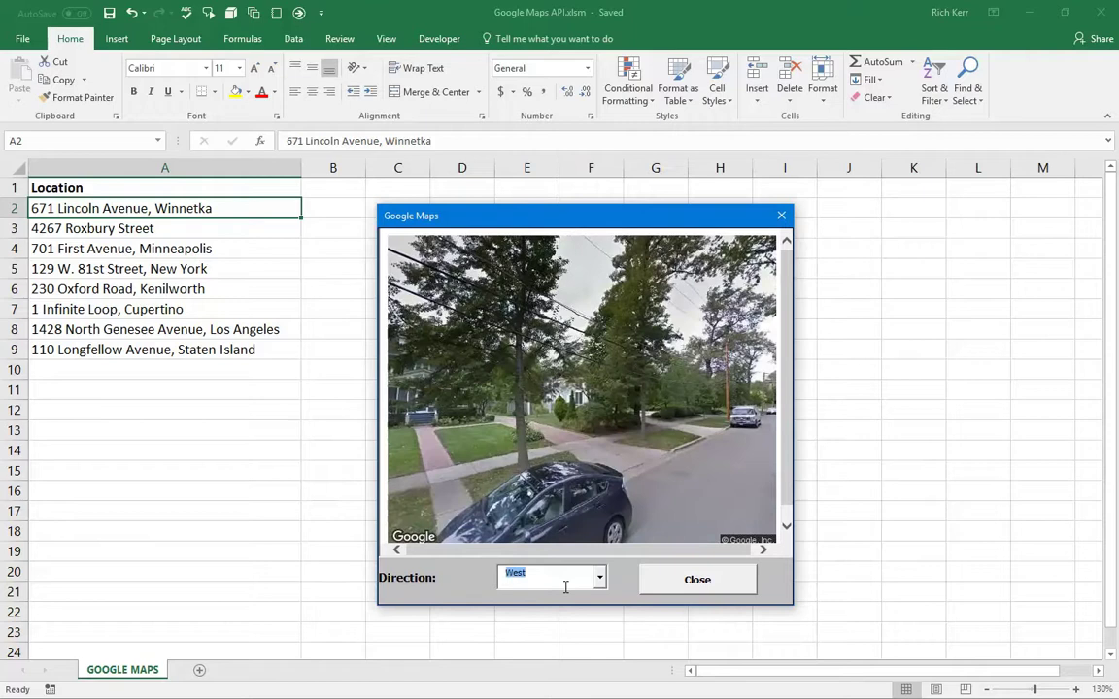
click(599, 579)
click(561, 606)
click(599, 579)
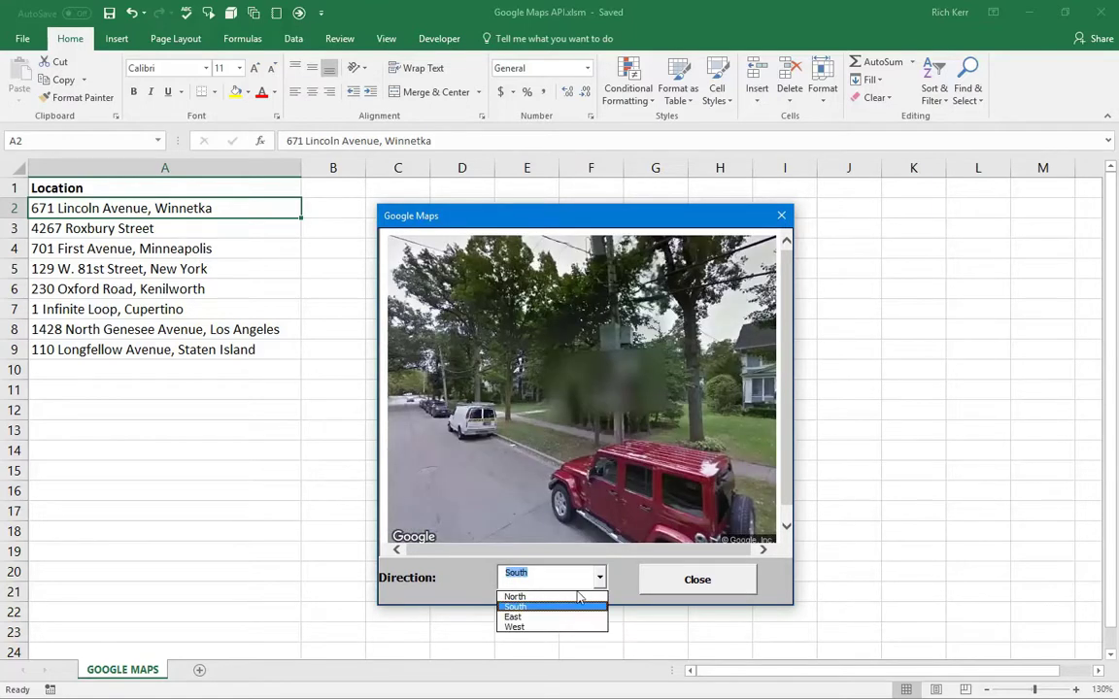
click(557, 618)
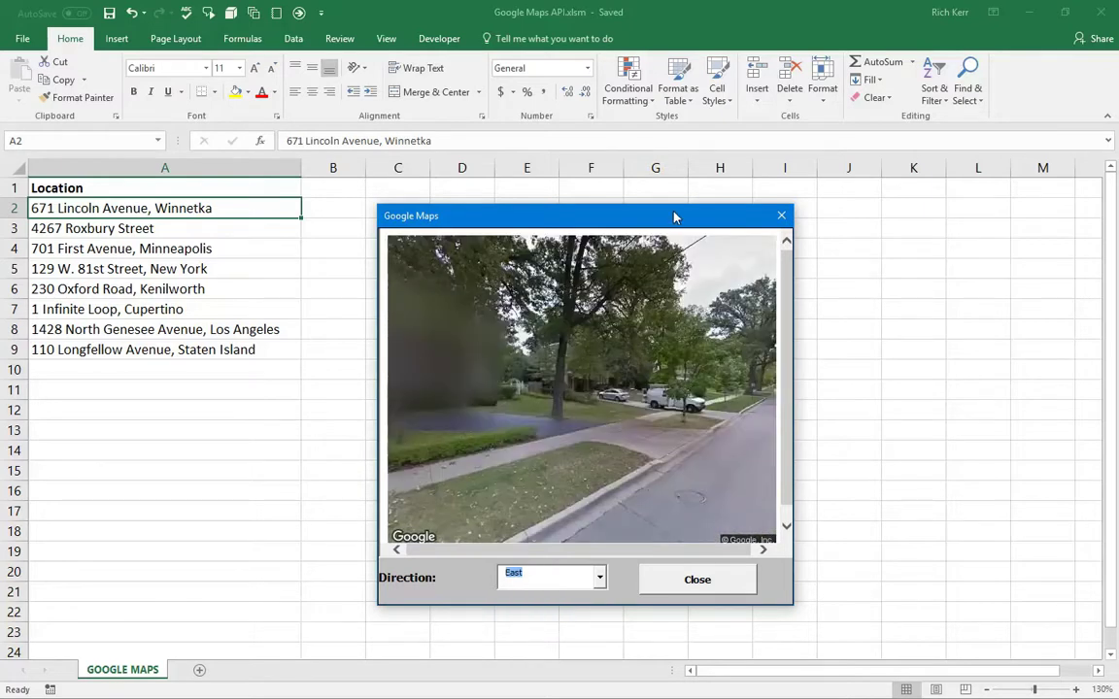
drag(674, 215, 677, 196)
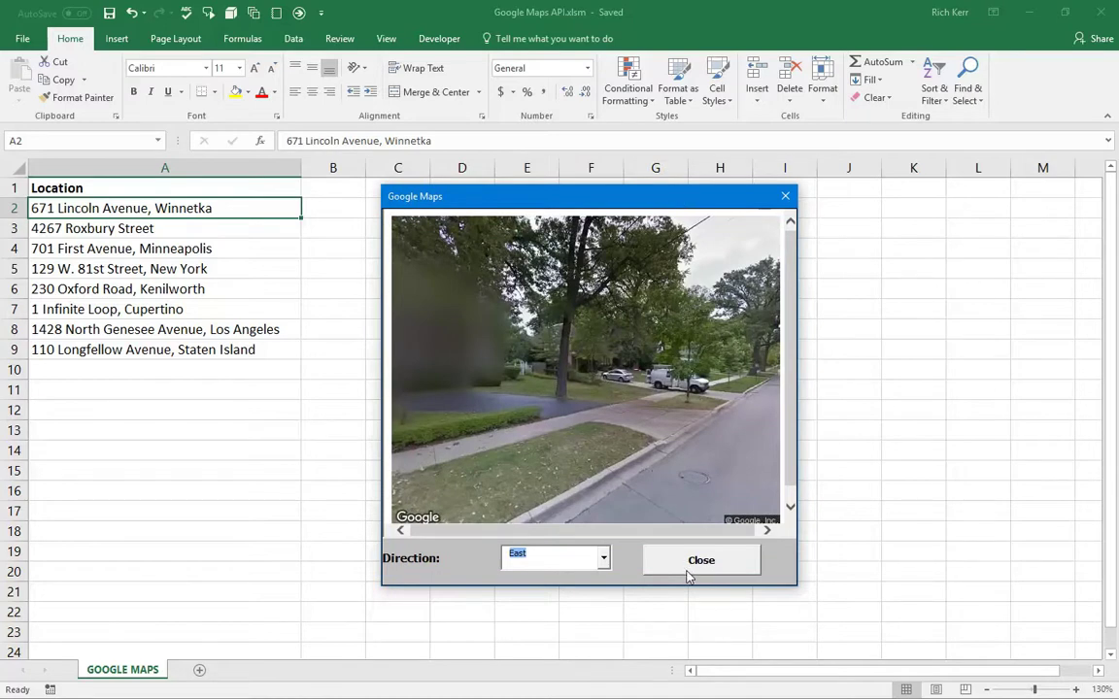
drag(619, 201, 774, 220)
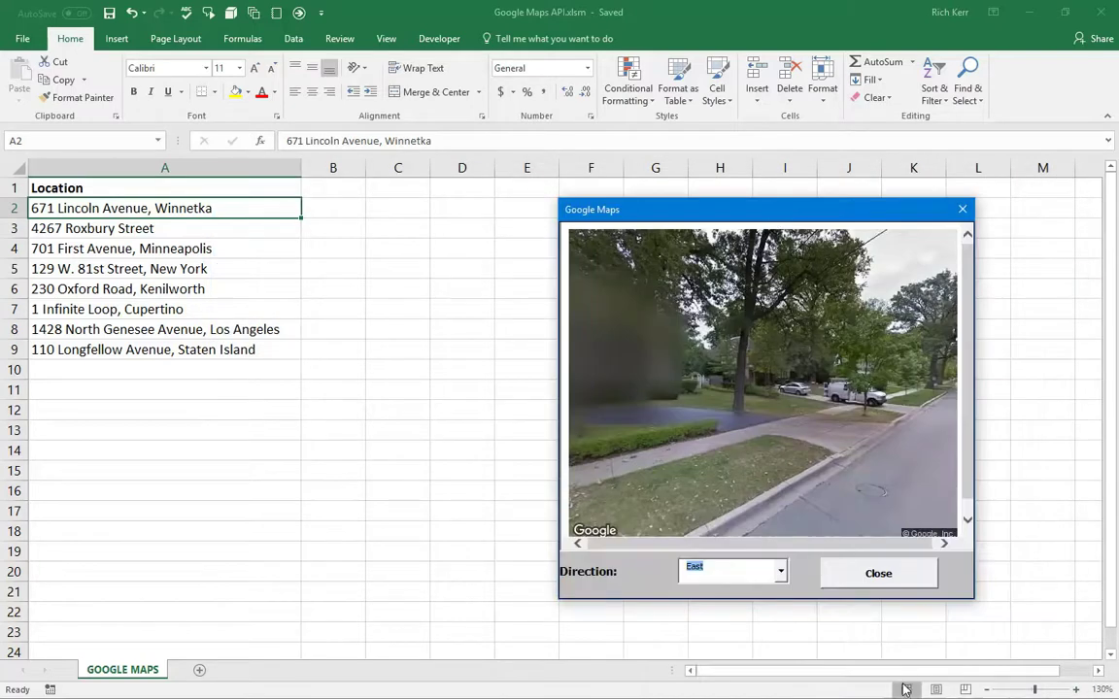
click(870, 582)
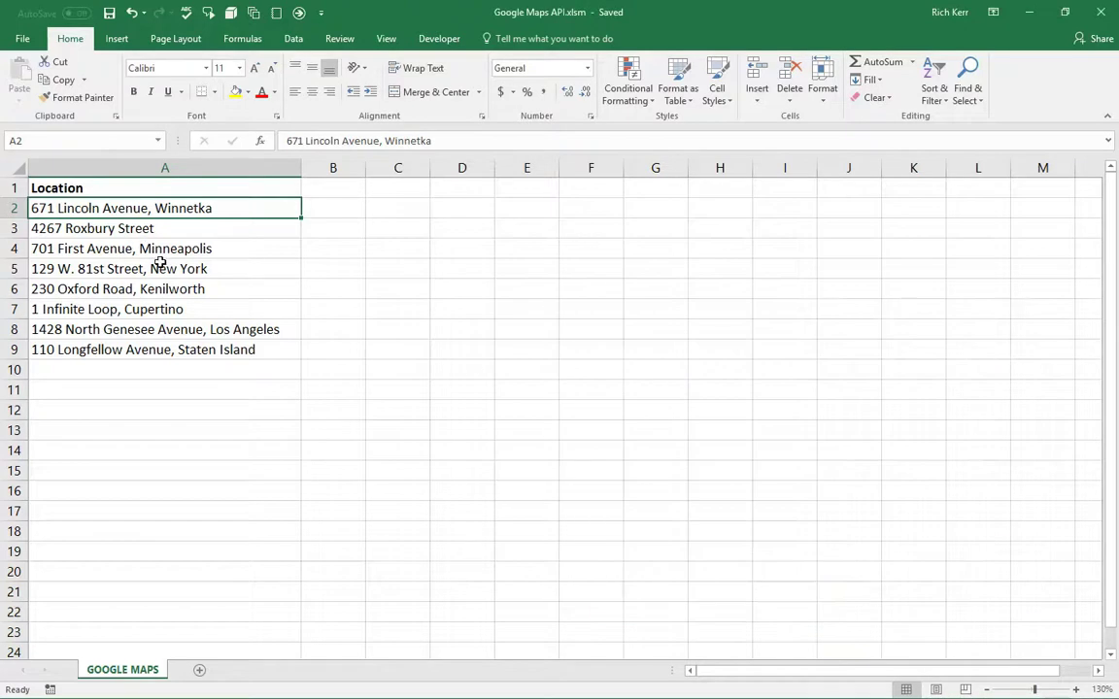
click(199, 252)
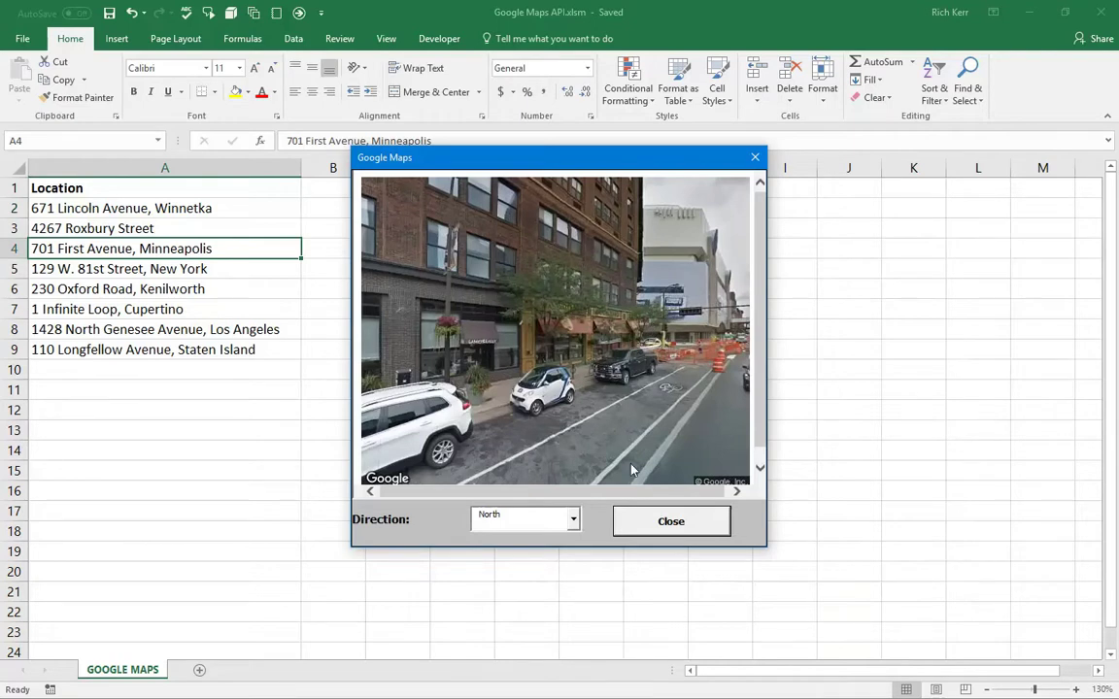
click(572, 522)
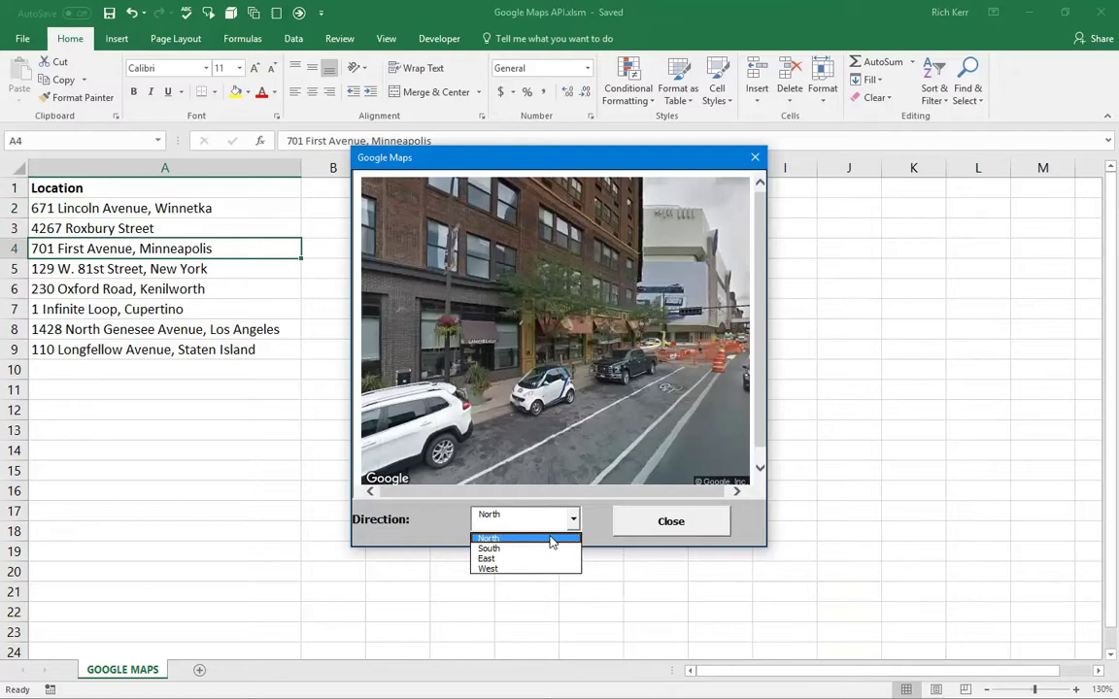
click(571, 544)
click(573, 522)
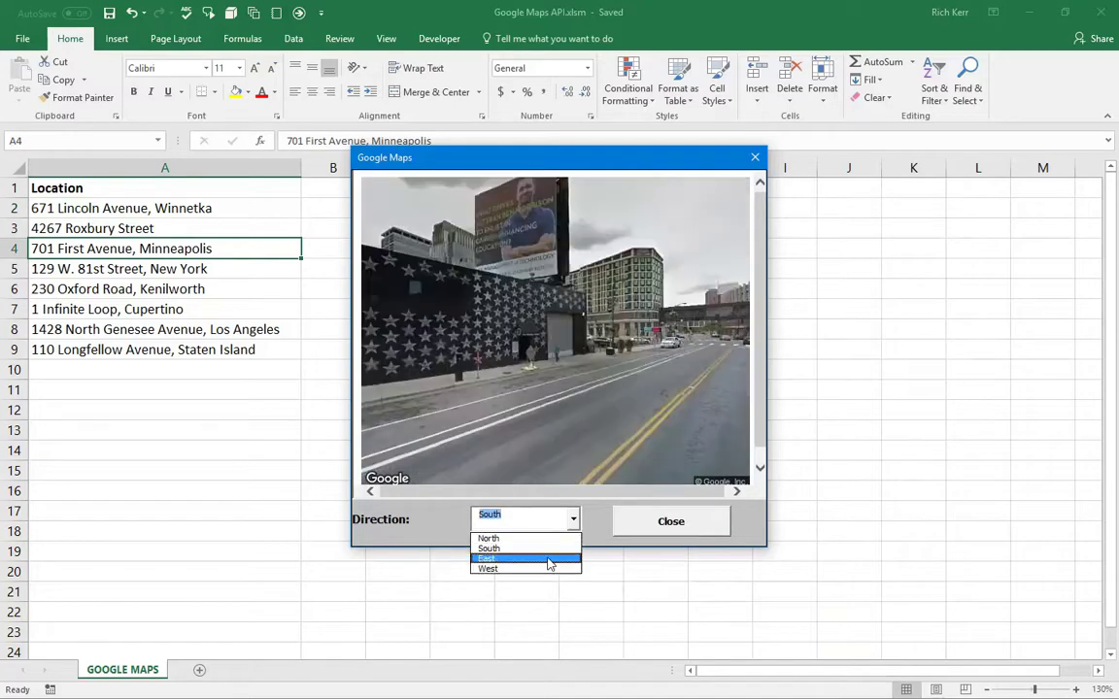
click(558, 557)
click(573, 522)
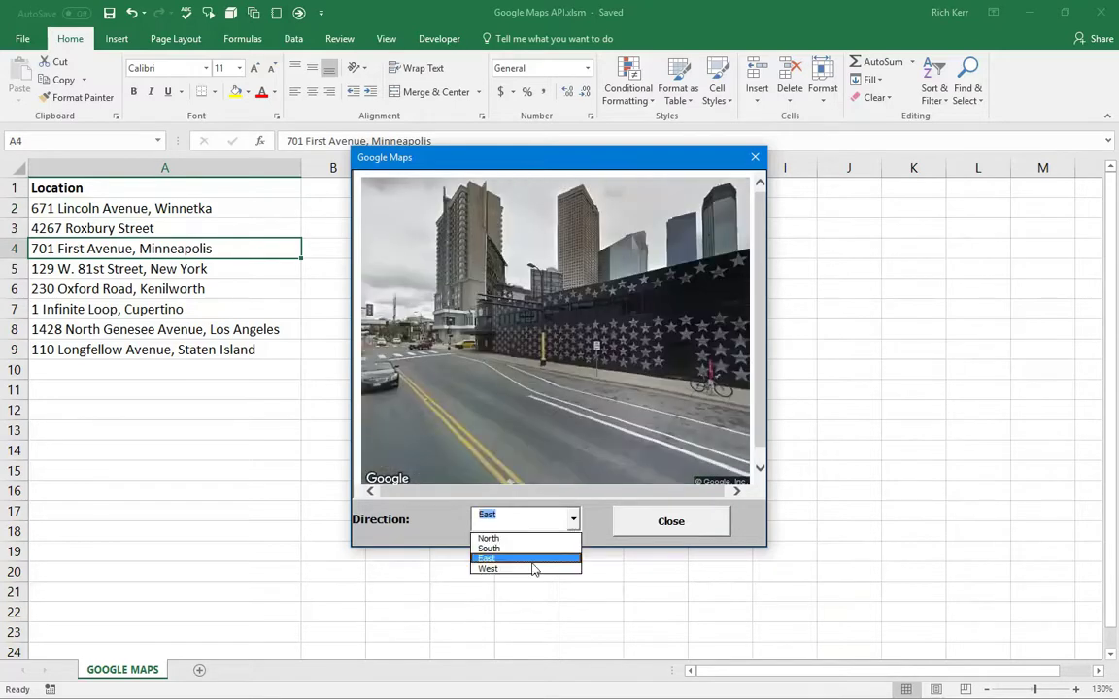
click(532, 571)
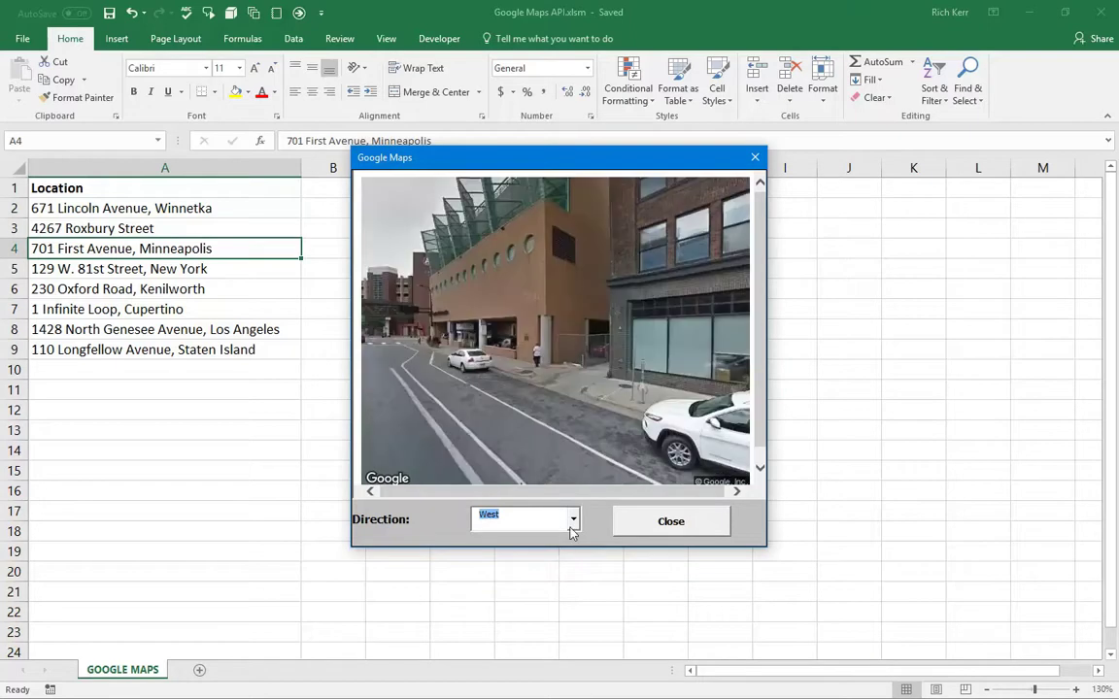
click(183, 313)
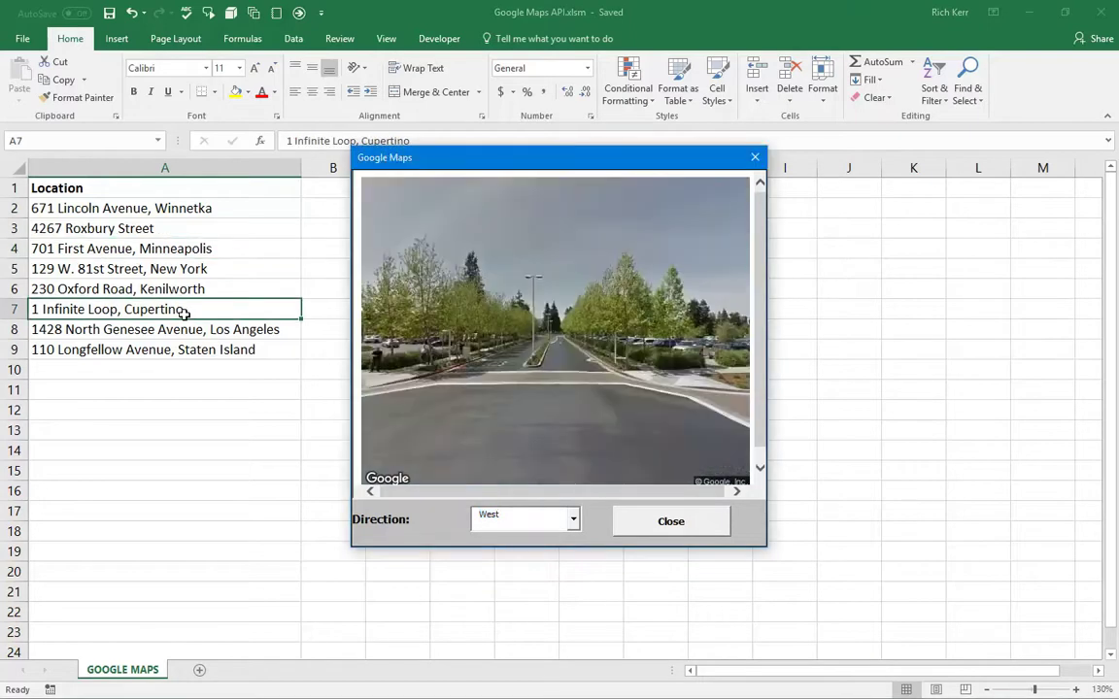
click(573, 521)
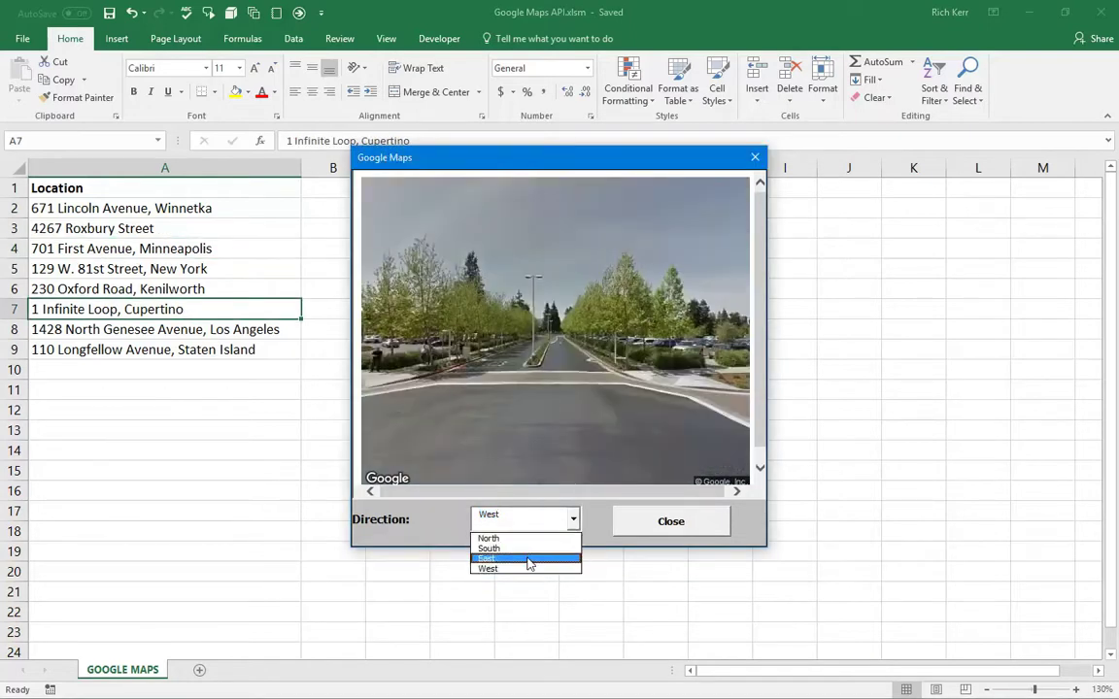
click(527, 554)
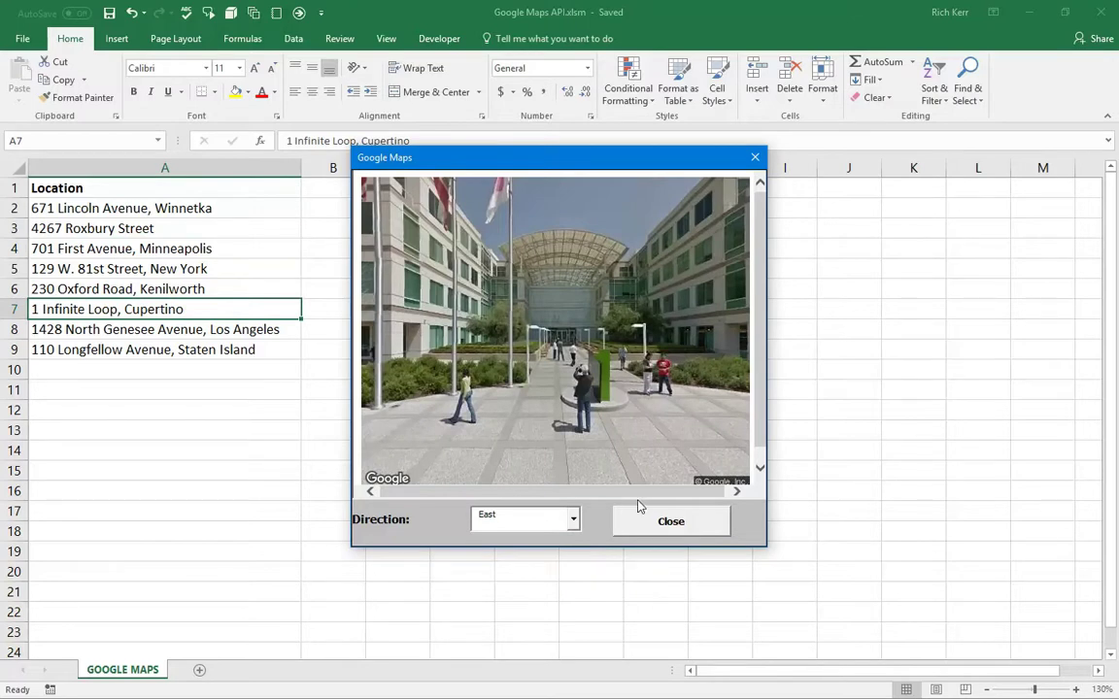
click(186, 393)
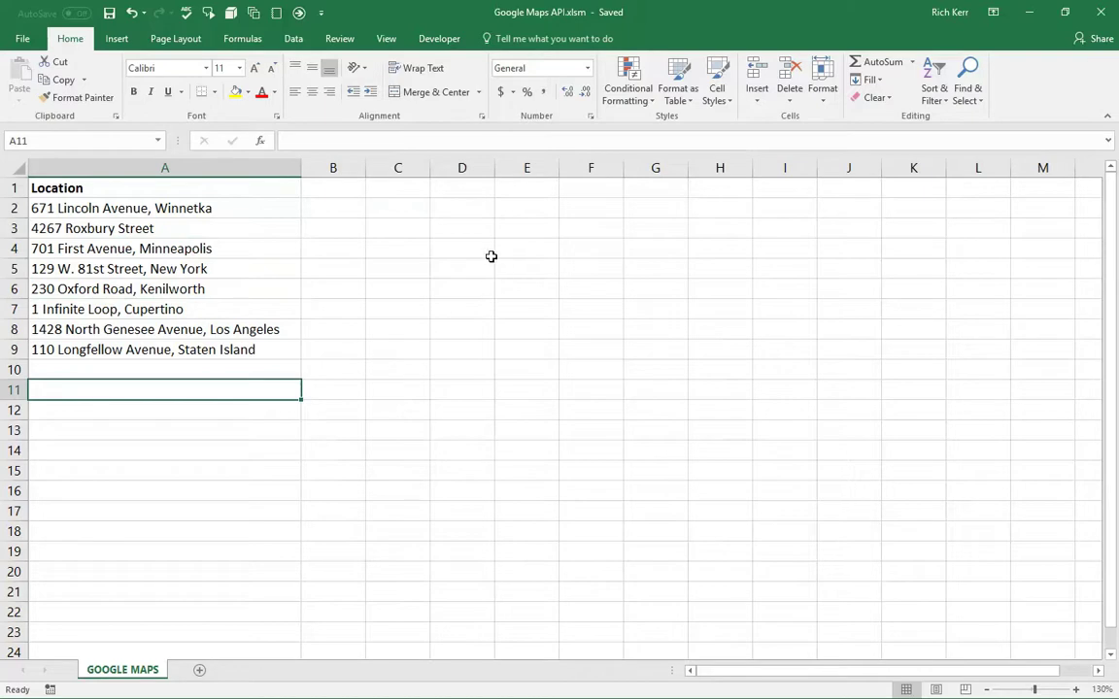
- Enter a test value 'saa' in cell D3, then delete it
click(445, 231)
text(saa)
key(Return)
click(470, 230)
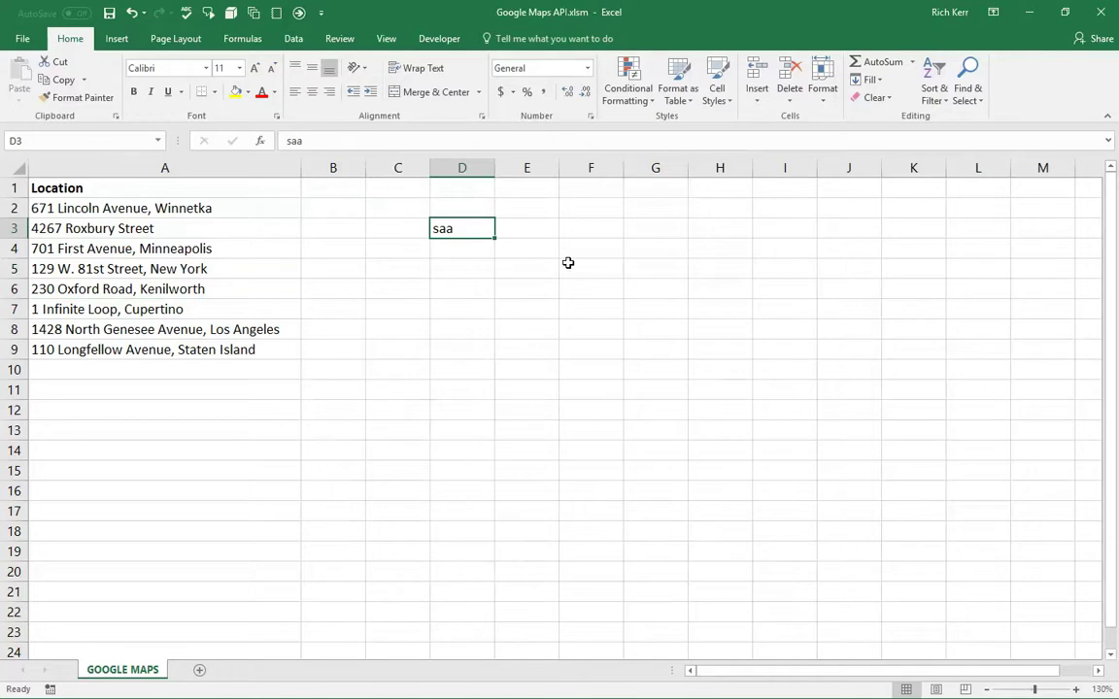
key(Delete)
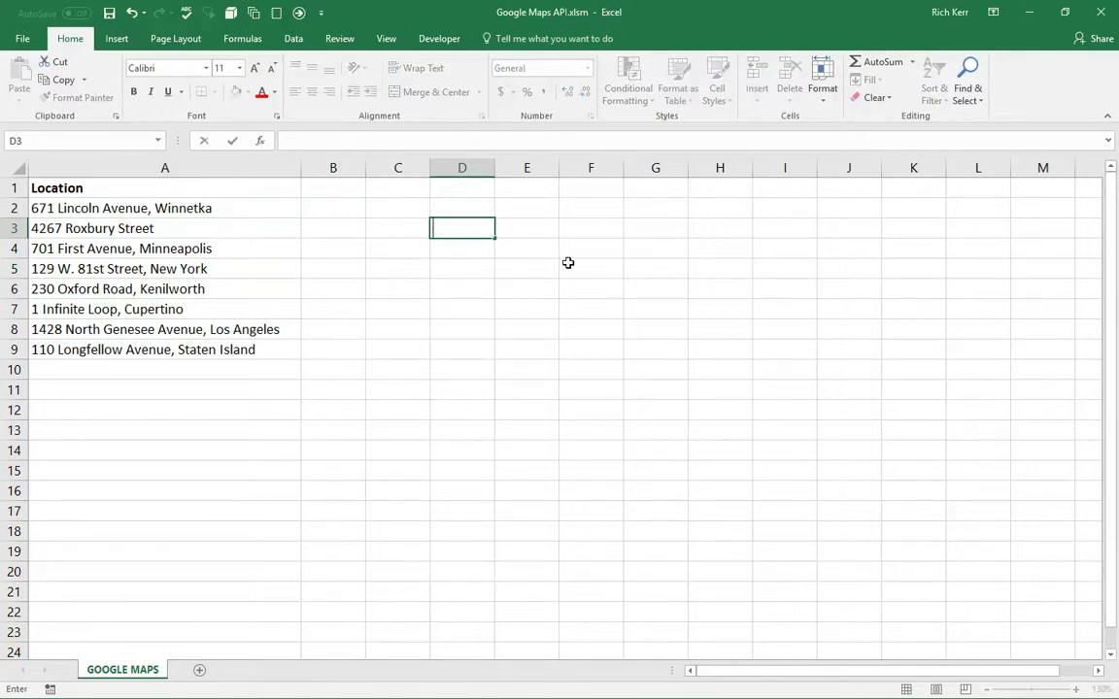
- Enter the header 'Location' in D1 and 'Sears Tower' in D2
key(Up)
key(Up)
text(Location)
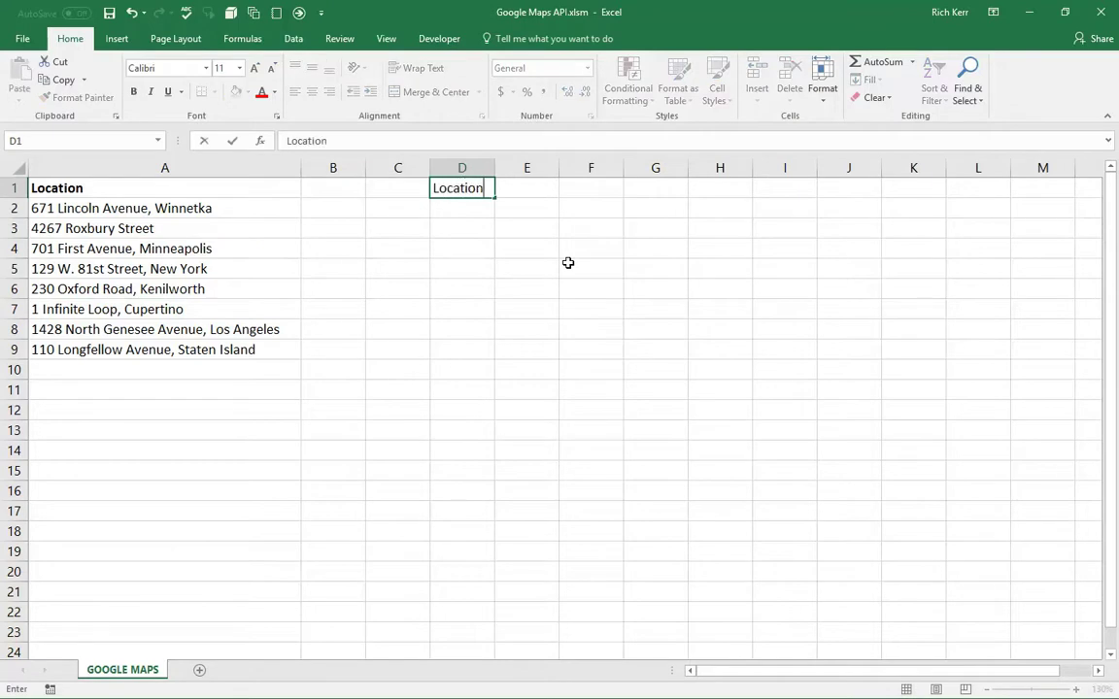
key(ctrl+Return)
key(Down)
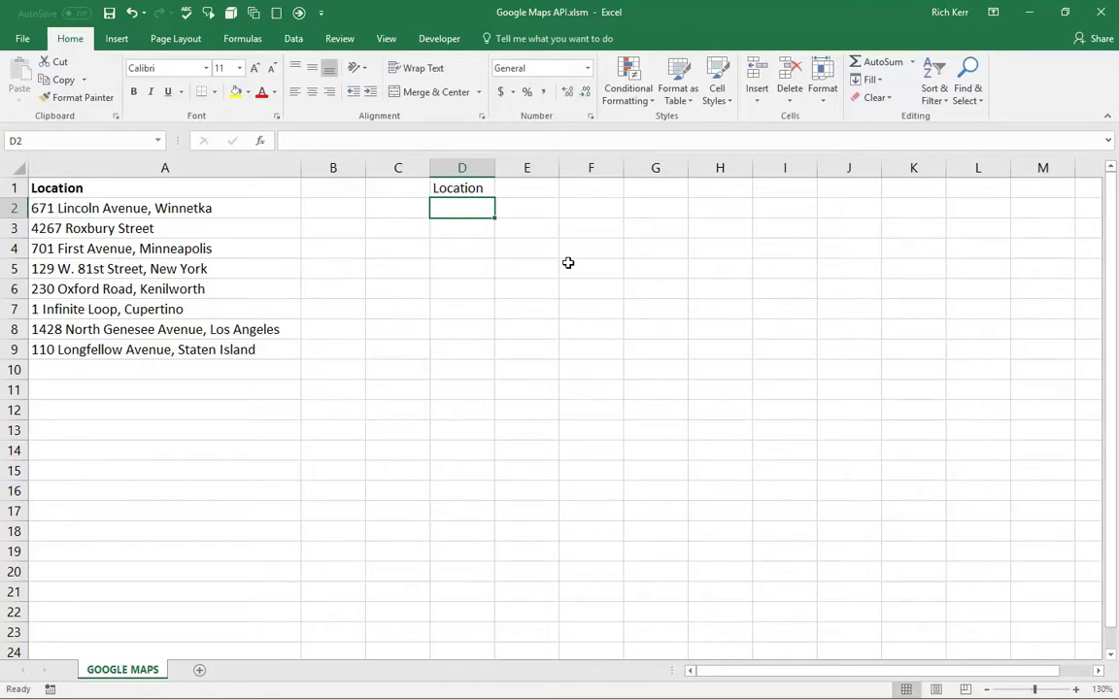
text(Sears Tower)
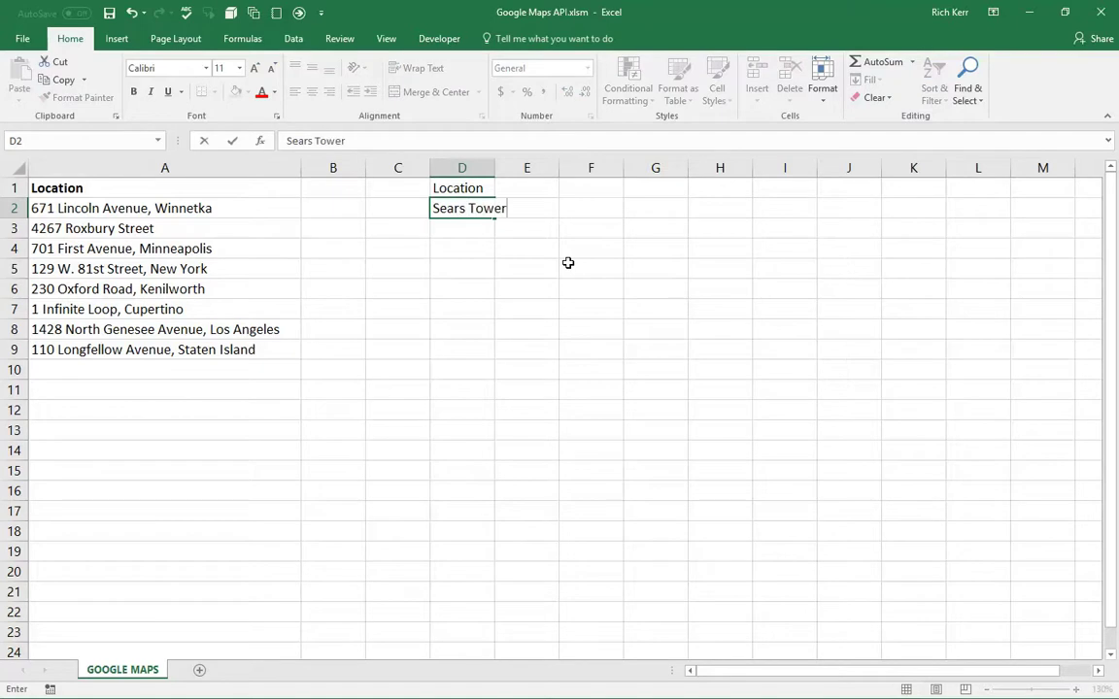
text(, Chicago)
key(BackSpace)
key(BackSpace)
key(BackSpace)
key(BackSpace)
key(BackSpace)
key(BackSpace)
key(BackSpace)
key(BackSpace)
key(BackSpace)
key(Return)
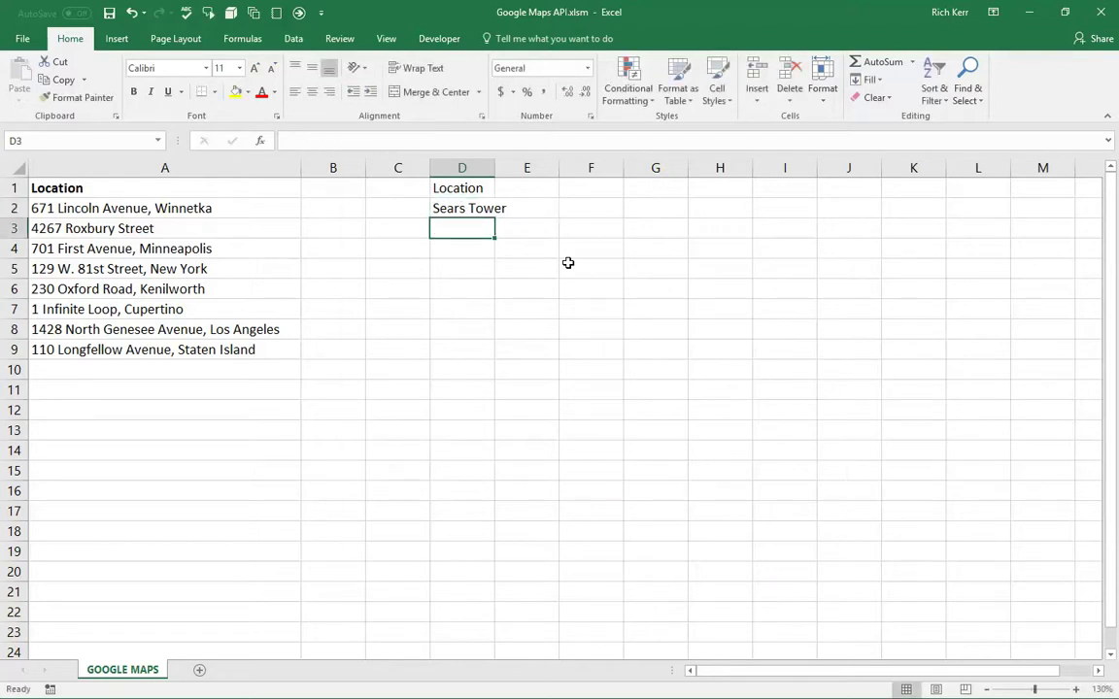
- Move the Sears Tower Street View pop-up off column D, then close it
drag(577, 157, 818, 123)
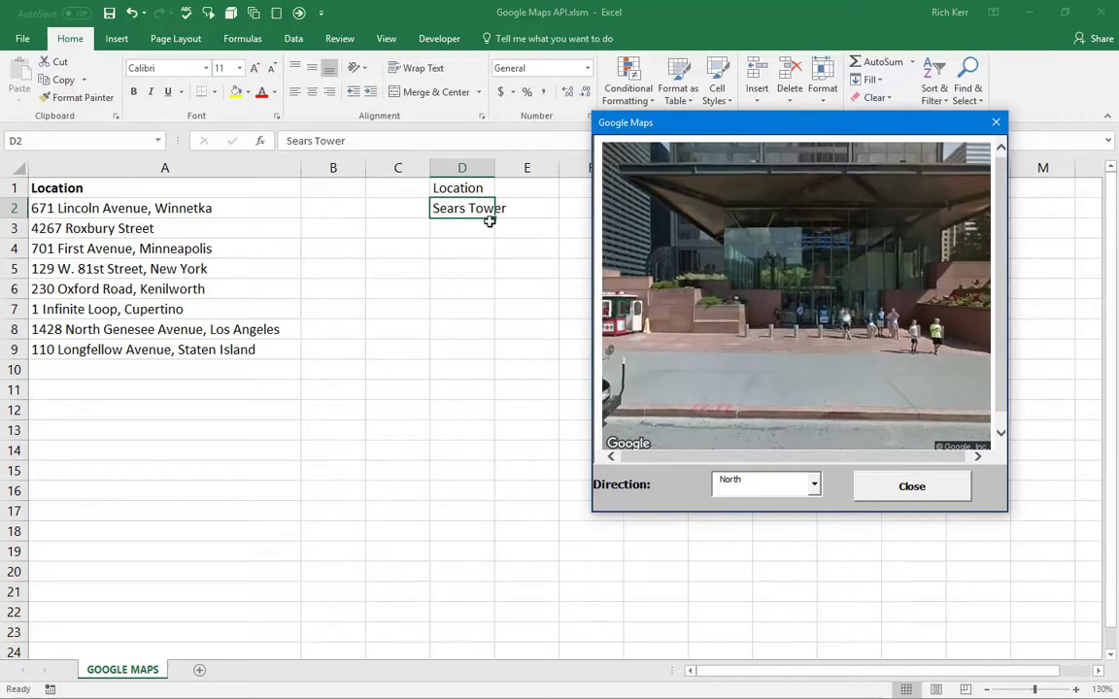
click(896, 486)
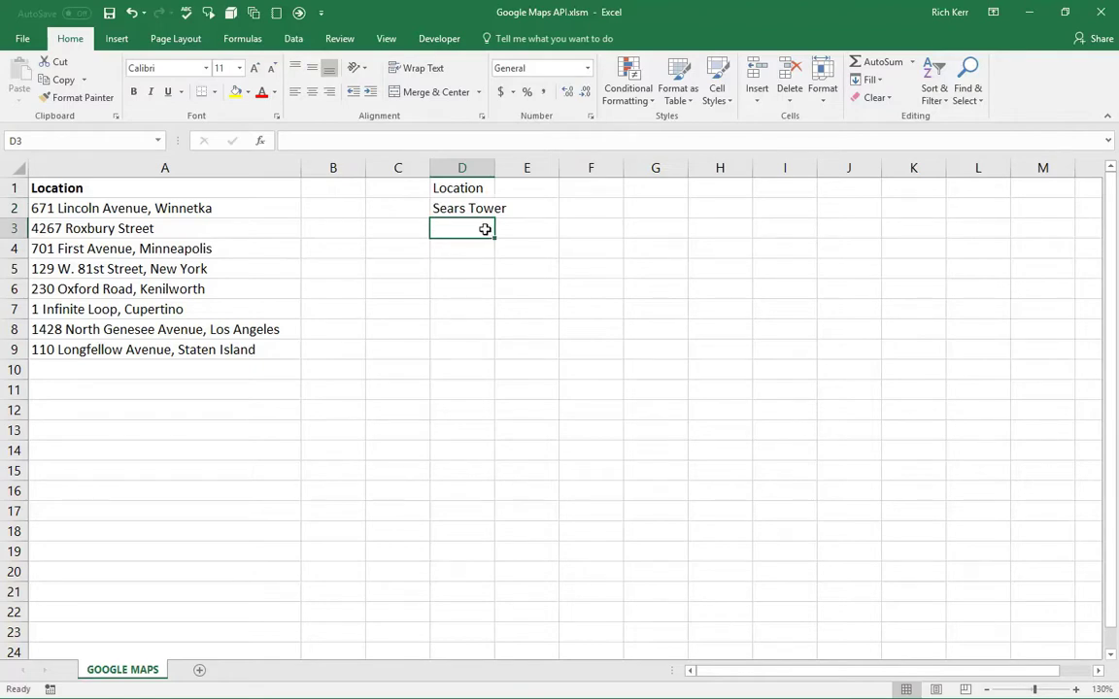
- Enter 'Staples Center' in cell D3, correcting the typo
text(Staples Cwenter)
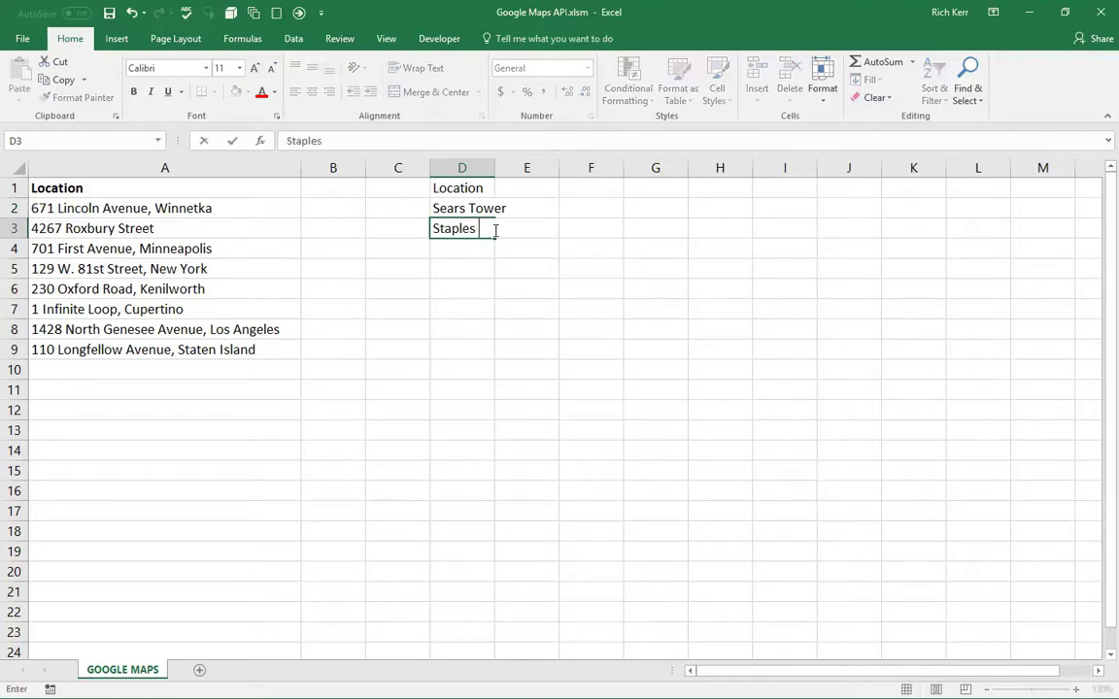
key(BackSpace)
key(BackSpace)
key(BackSpace)
key(BackSpace)
key(BackSpace)
key(BackSpace)
text(enter)
key(ctrl+Return)
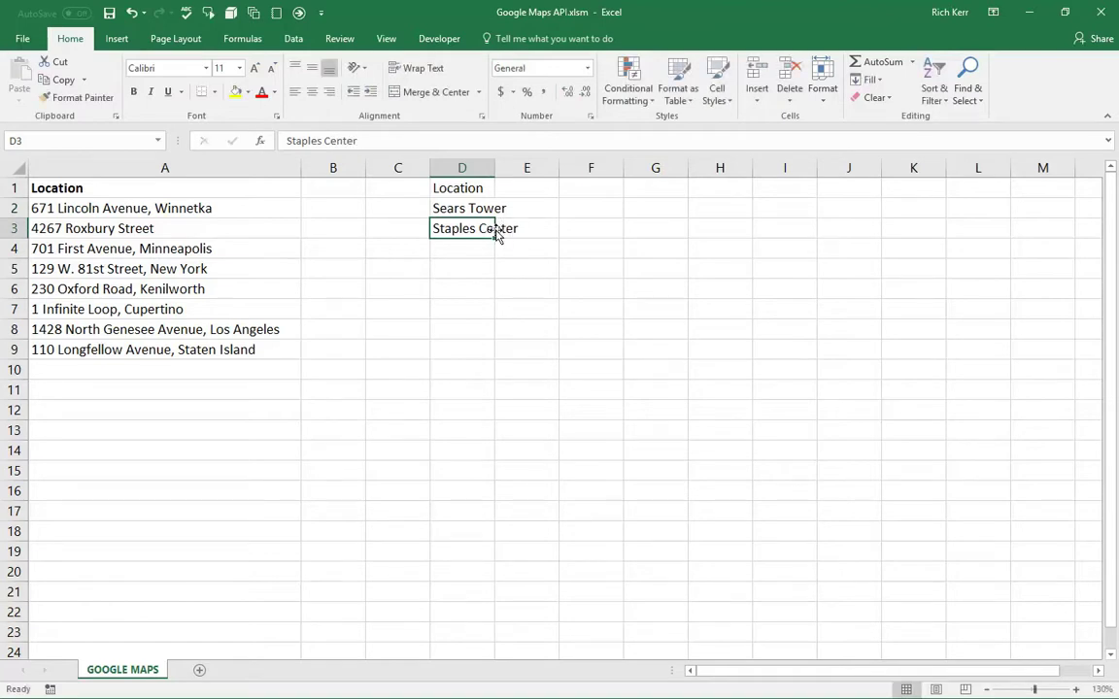
- Reopen Sears Tower's pop-up from D2, move it aside, then show Staples Center's Street View from D3
click(467, 210)
drag(459, 152, 655, 150)
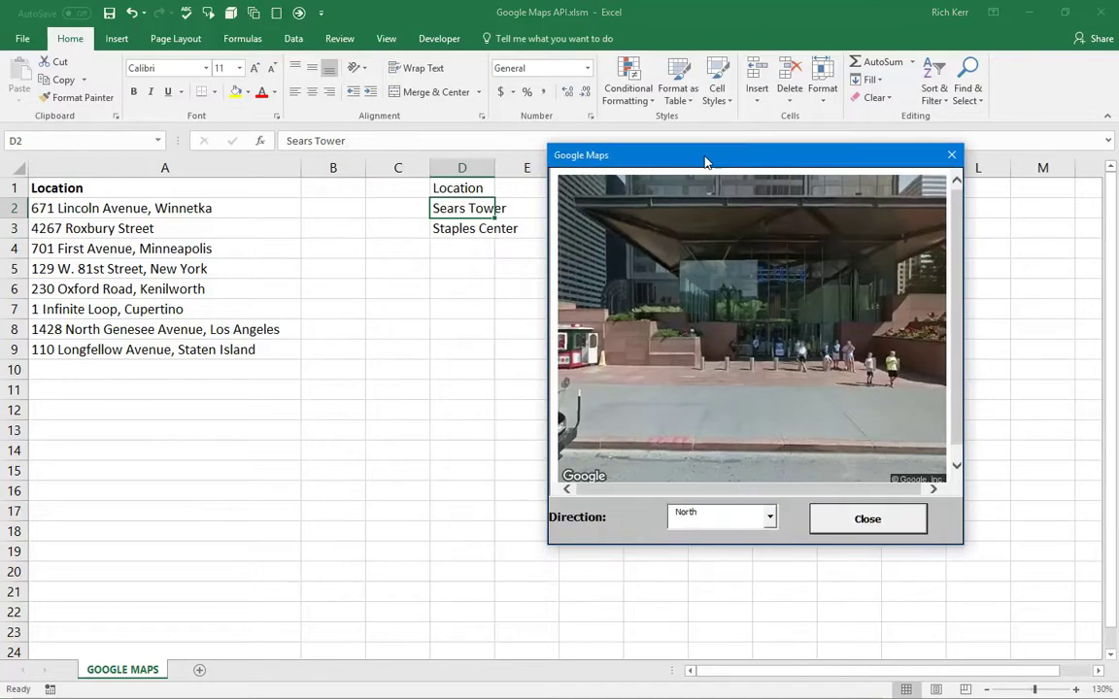
click(458, 229)
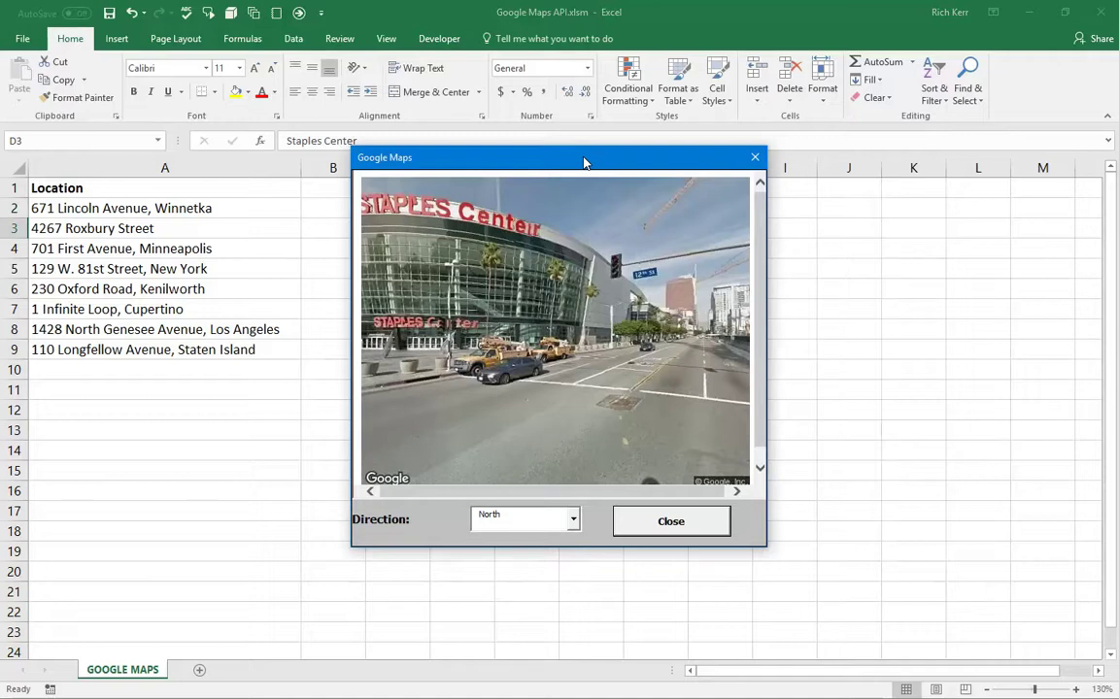
click(572, 519)
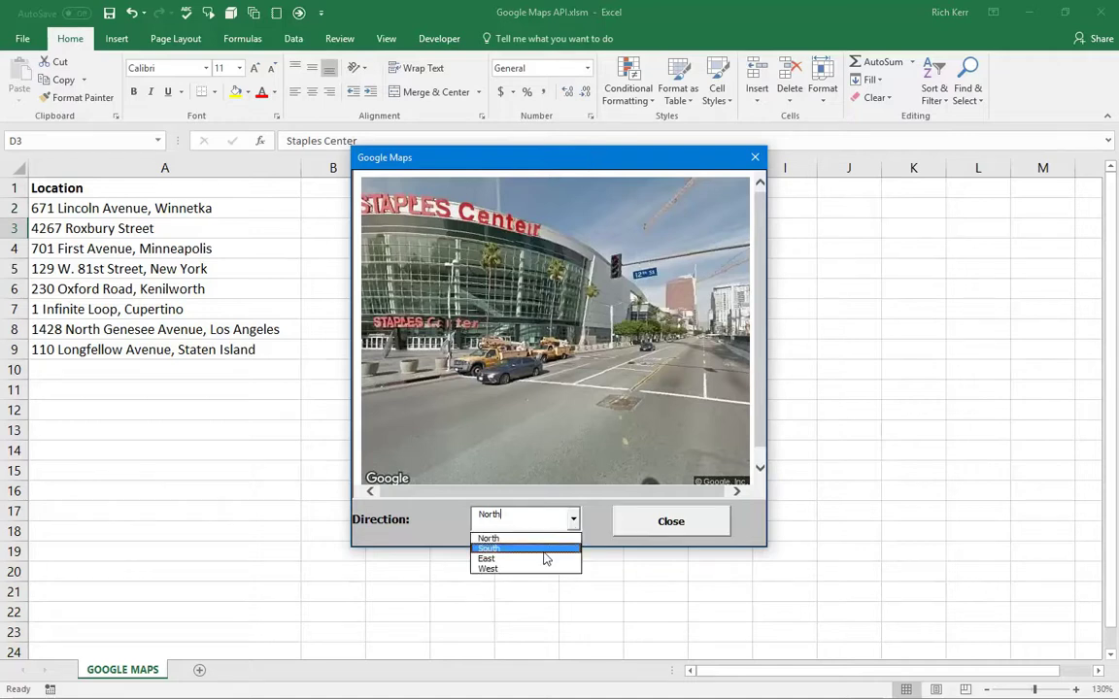
click(568, 546)
click(575, 521)
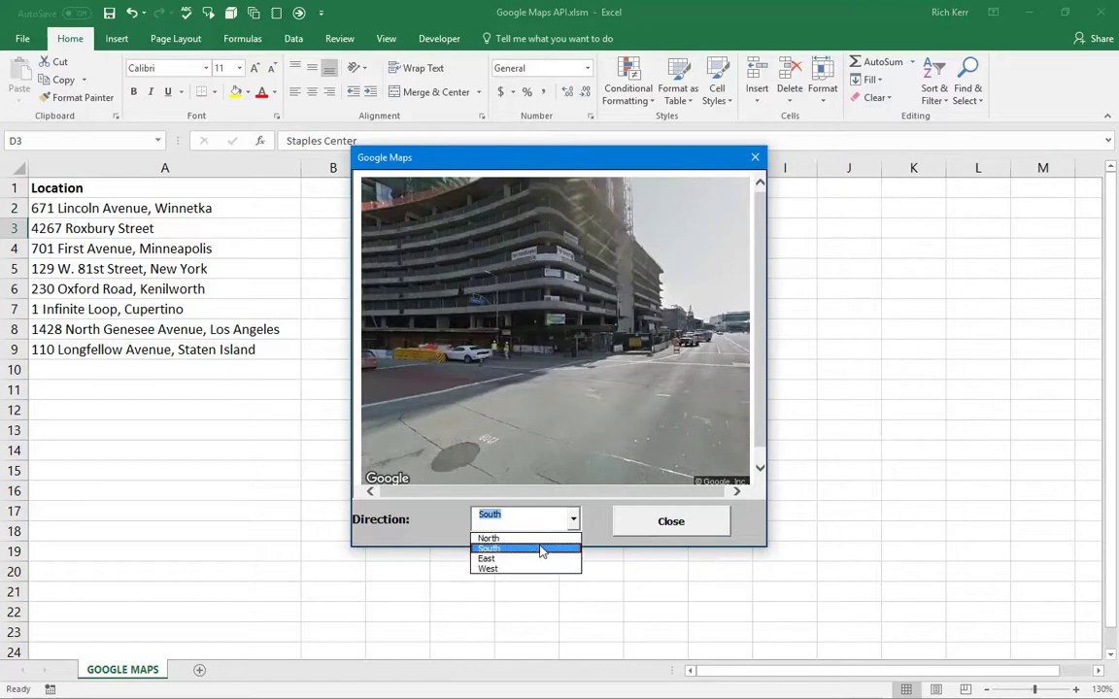
click(524, 559)
click(573, 525)
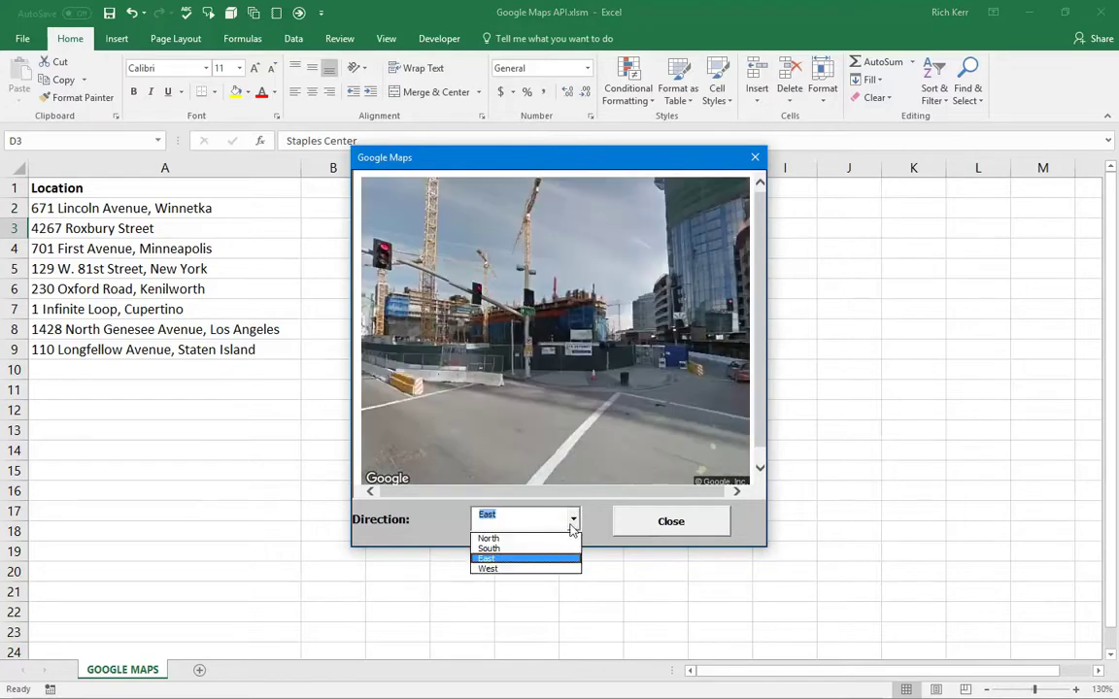
click(532, 569)
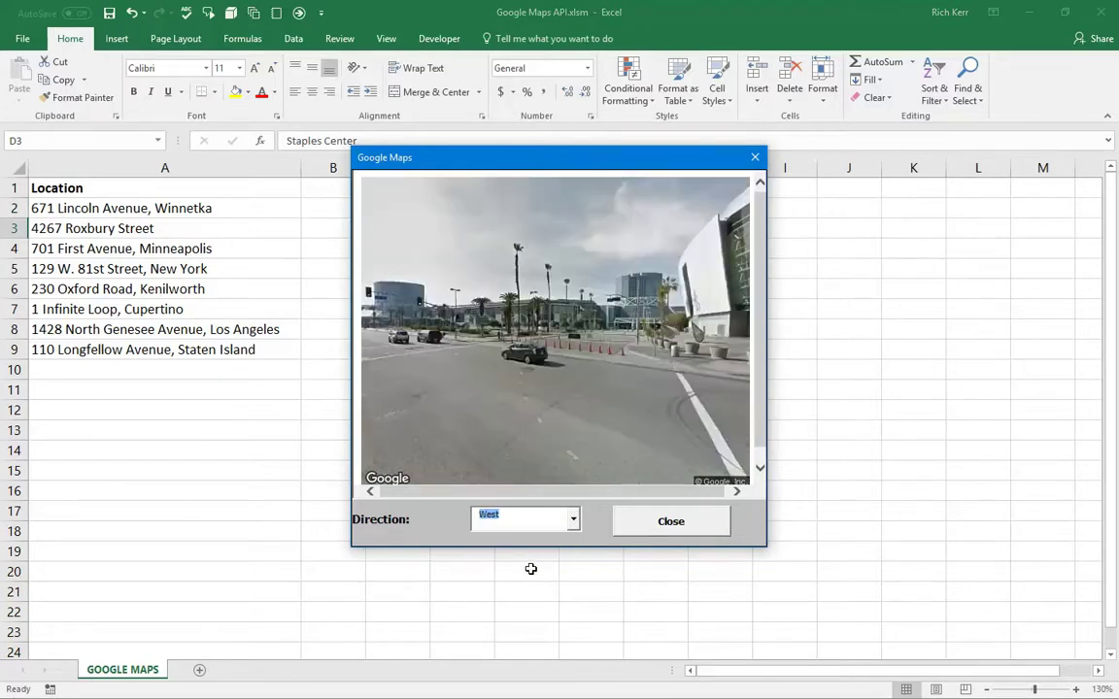
click(573, 519)
click(525, 542)
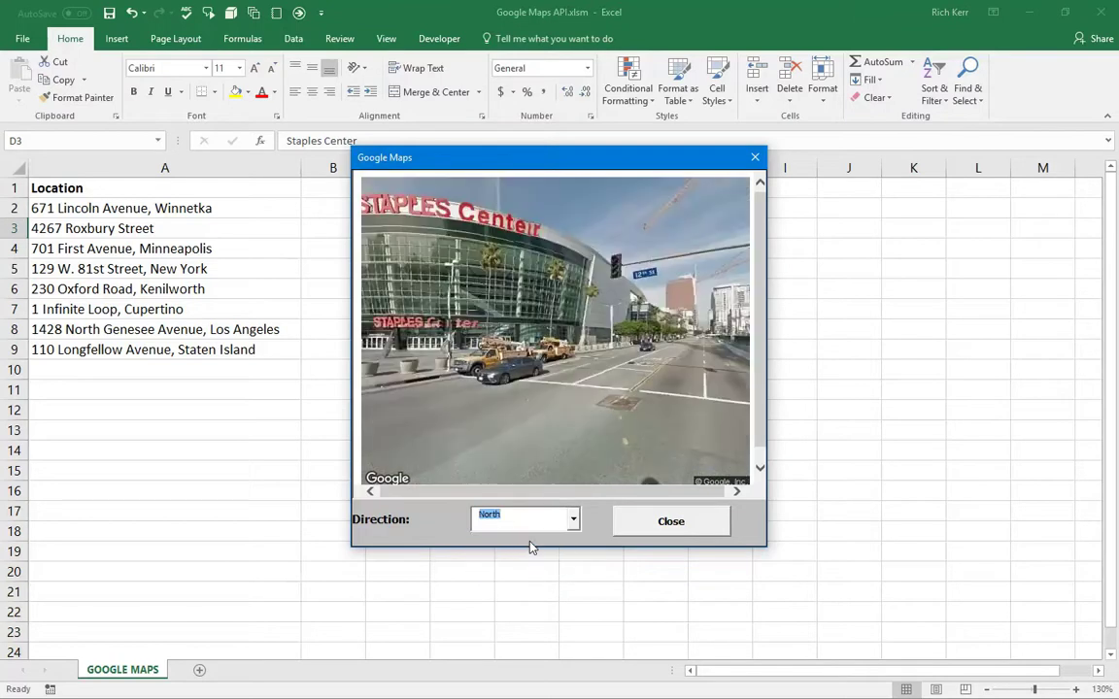